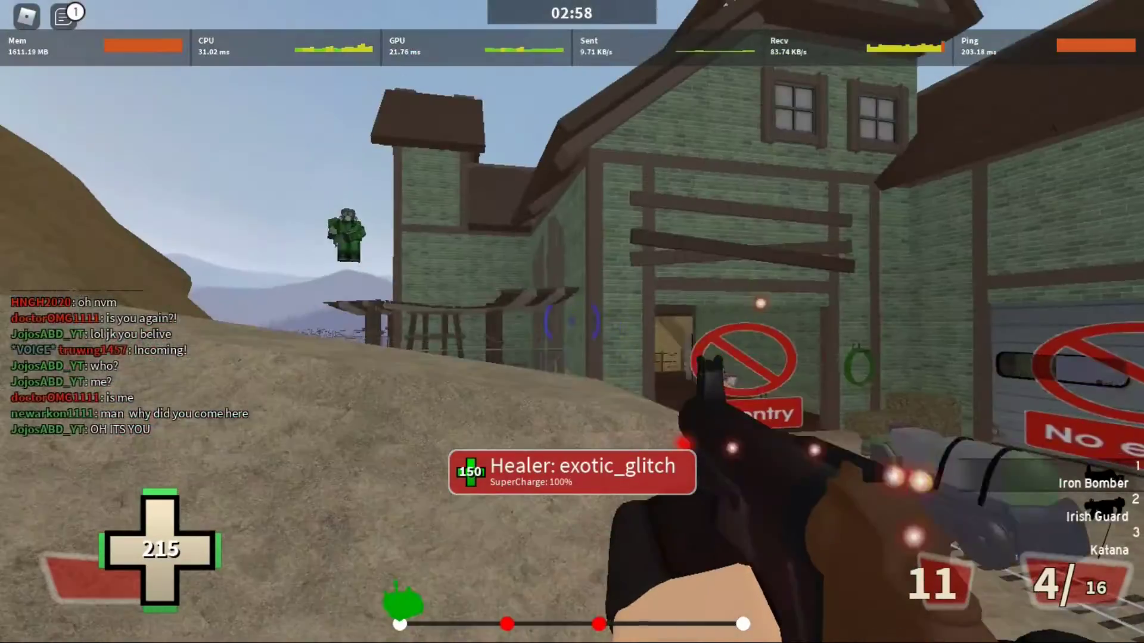
left_click(572, 323)
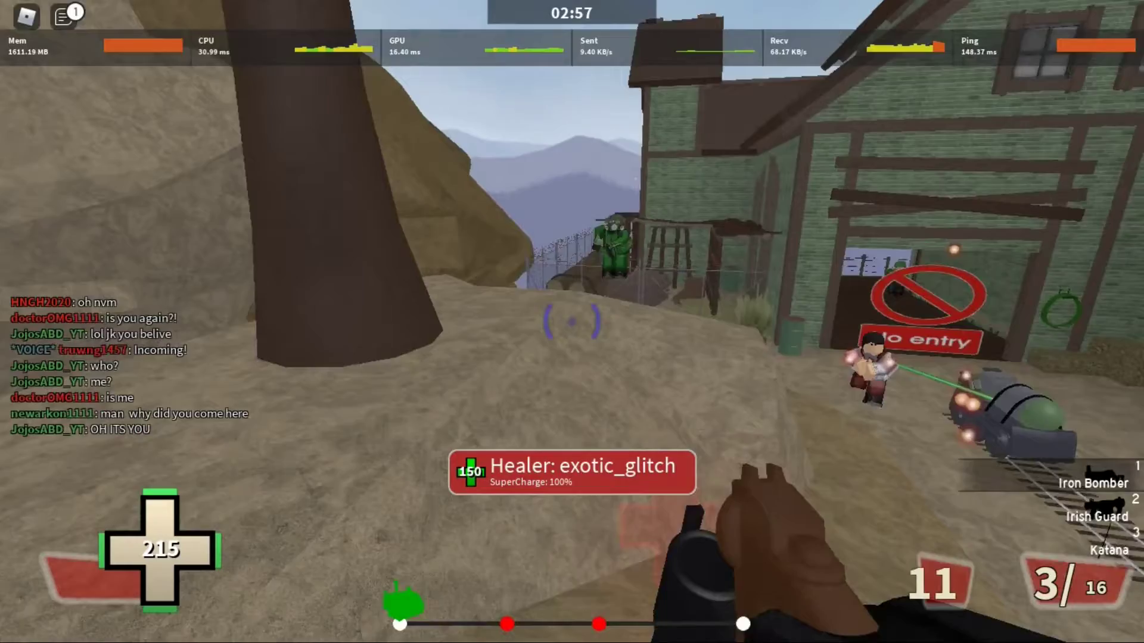
left_click(573, 323)
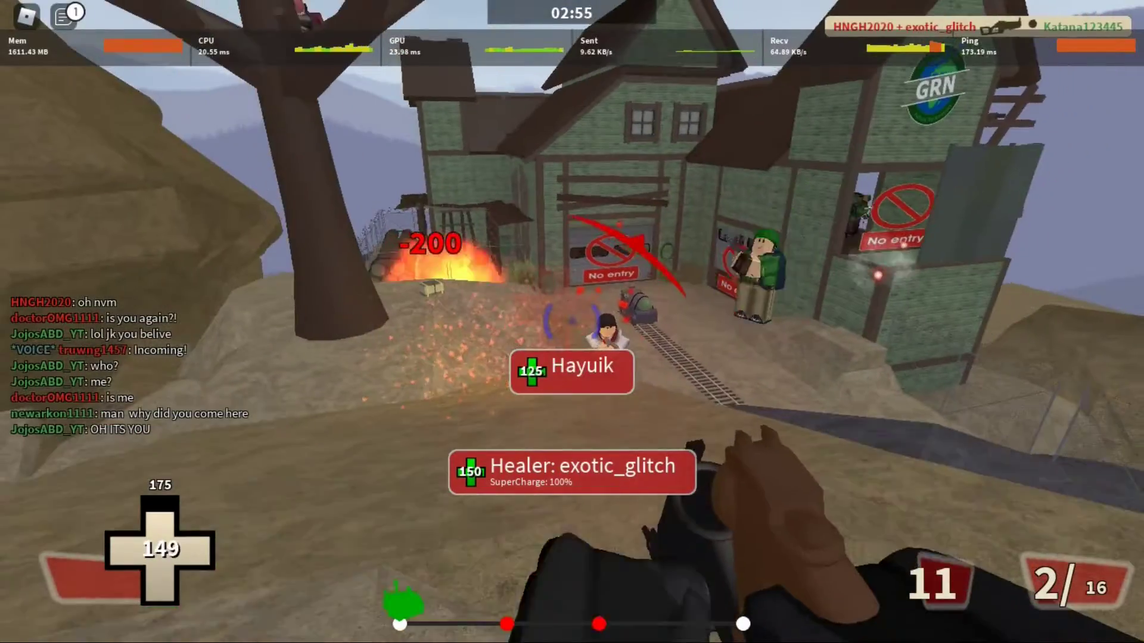
left_click(572, 324)
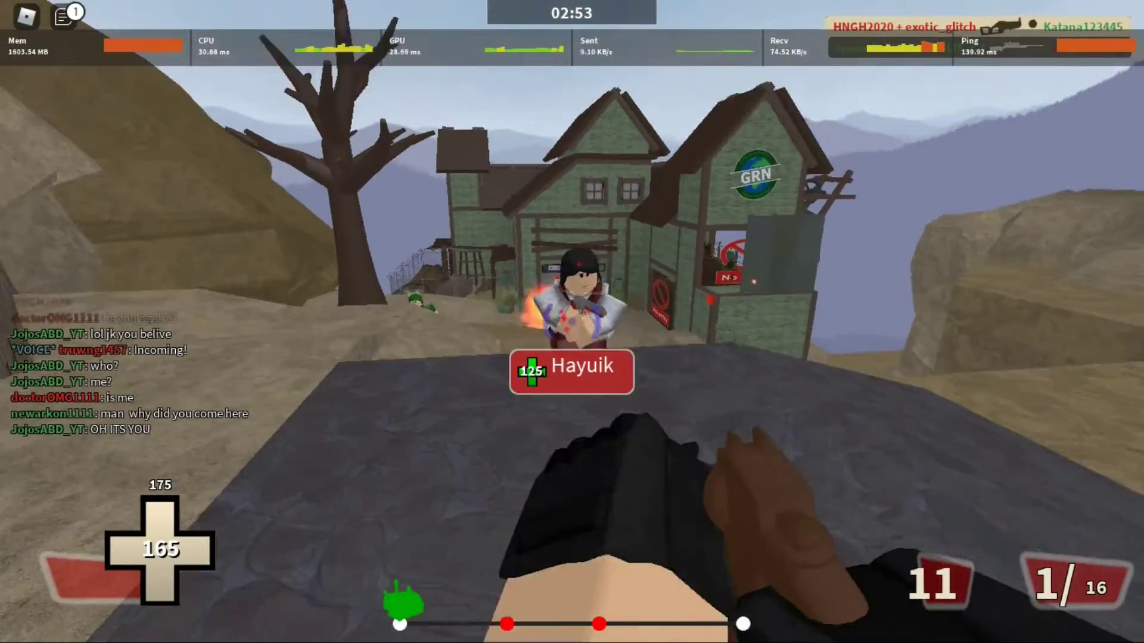
left_click(572, 324)
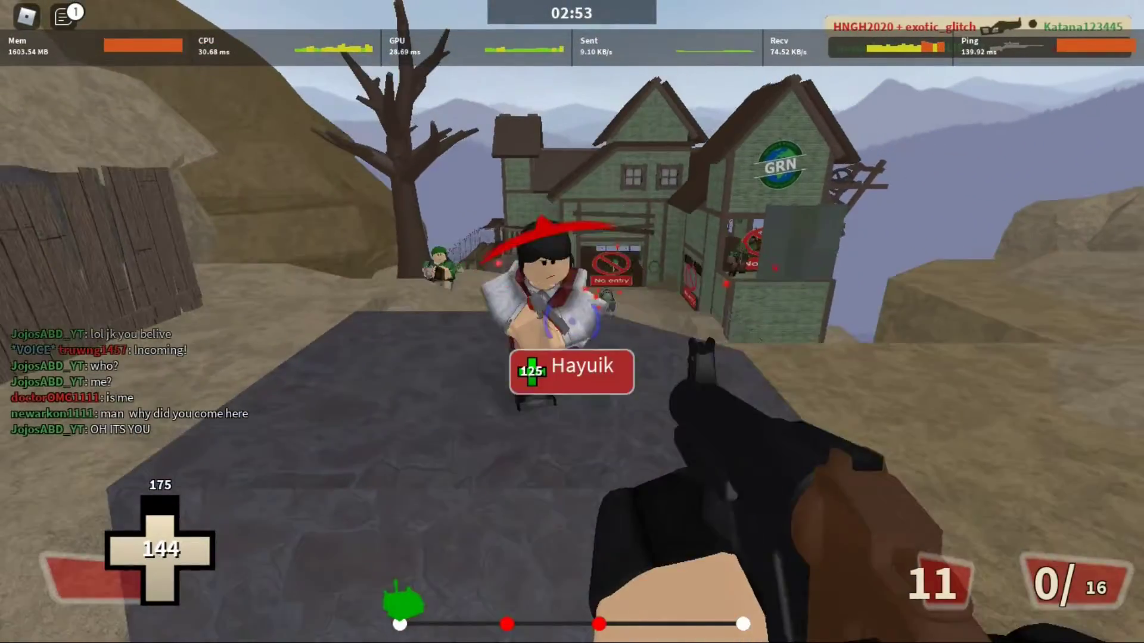
key("r")
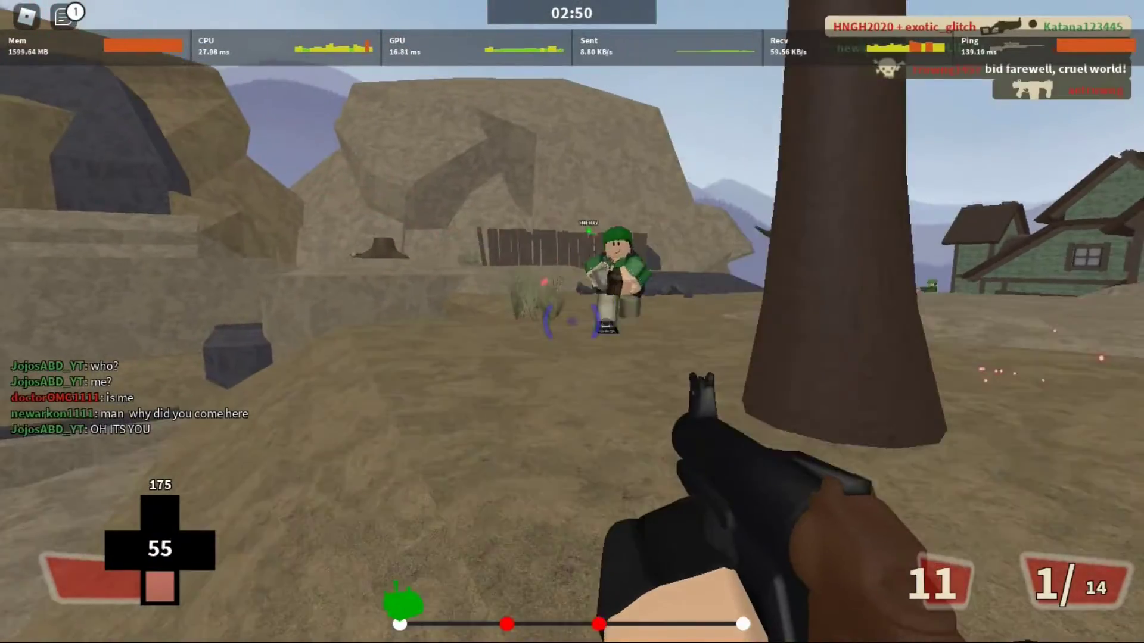
left_click(572, 323)
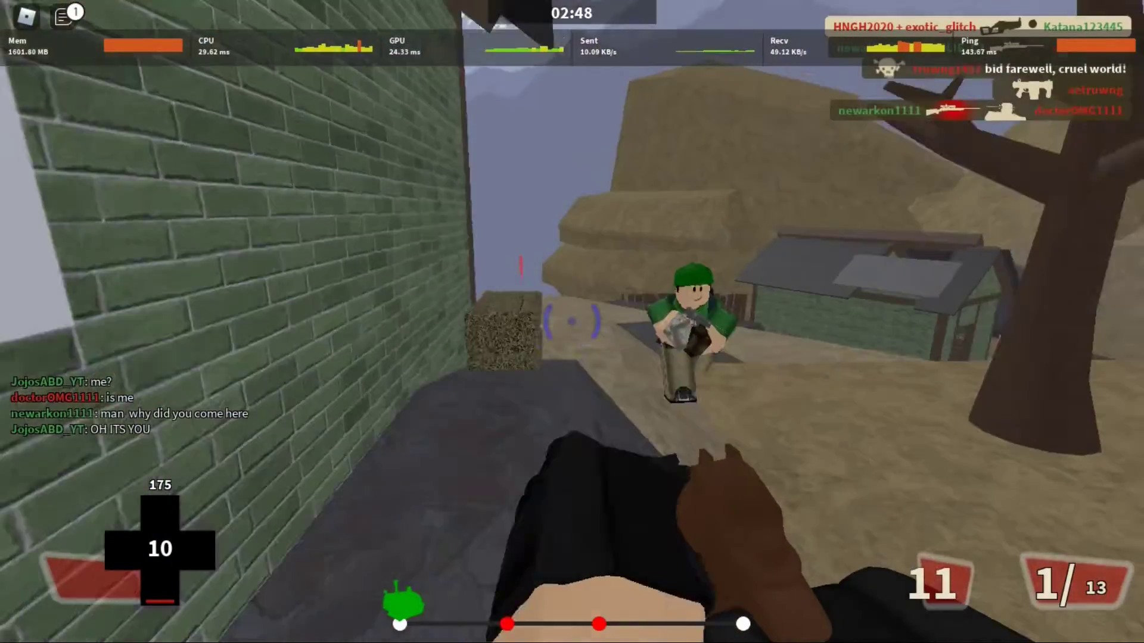
left_click(573, 323)
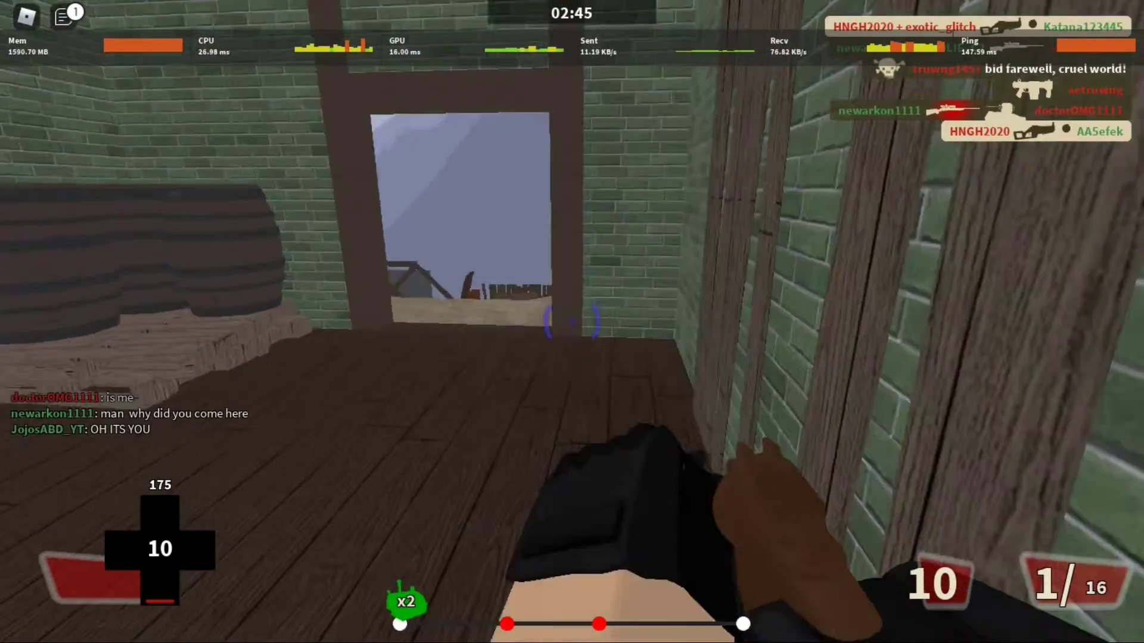
key("c")
key("1")
key("1")
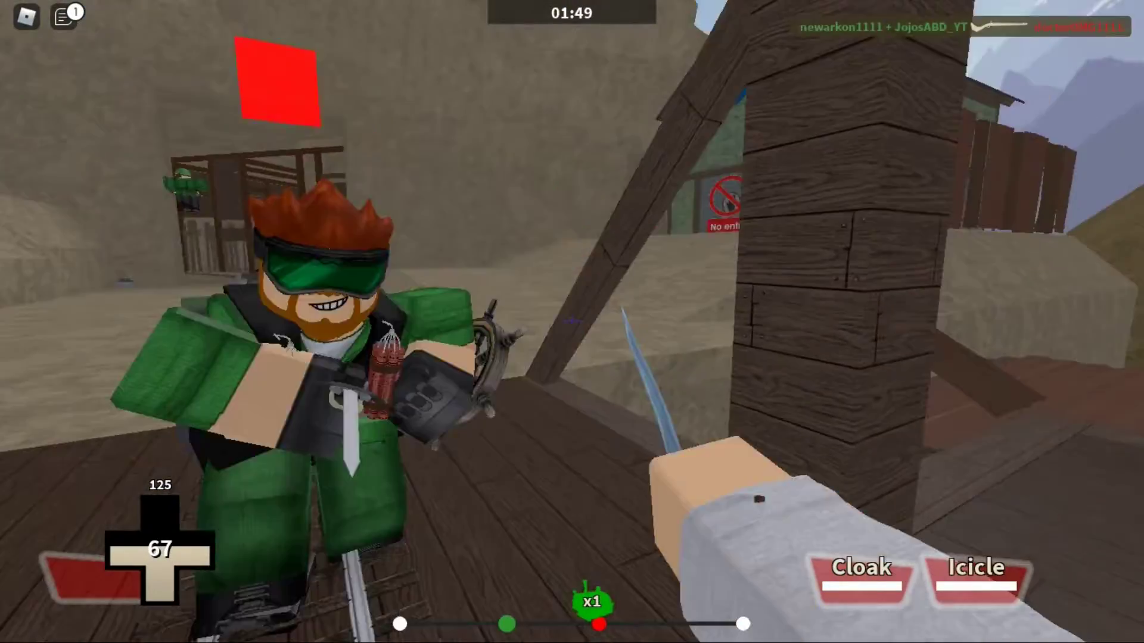
key("1")
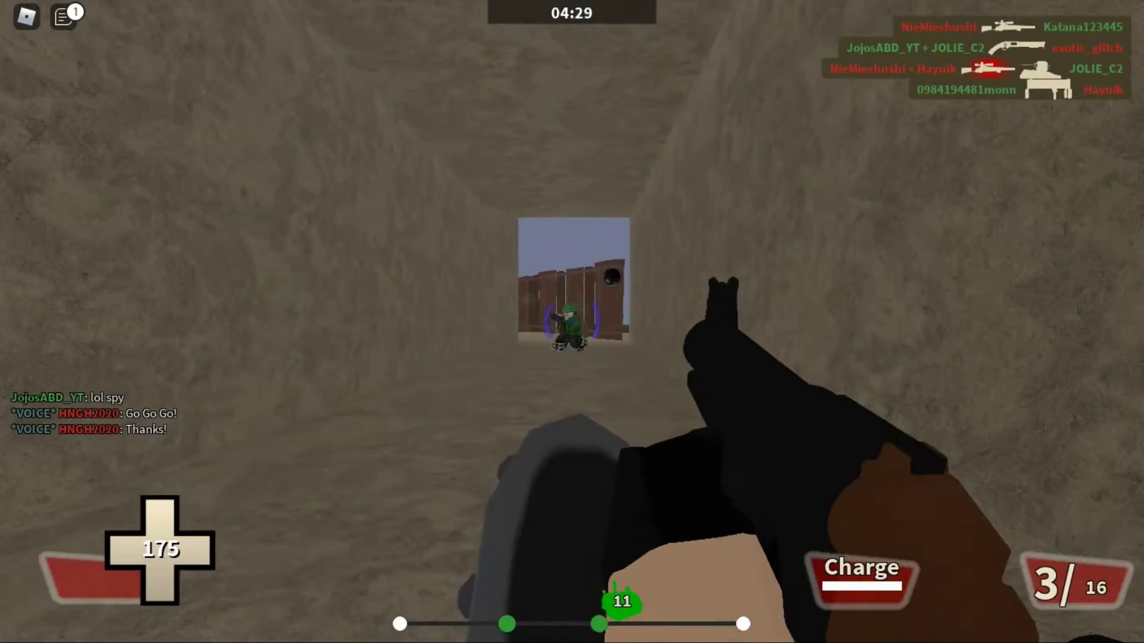
key("w")
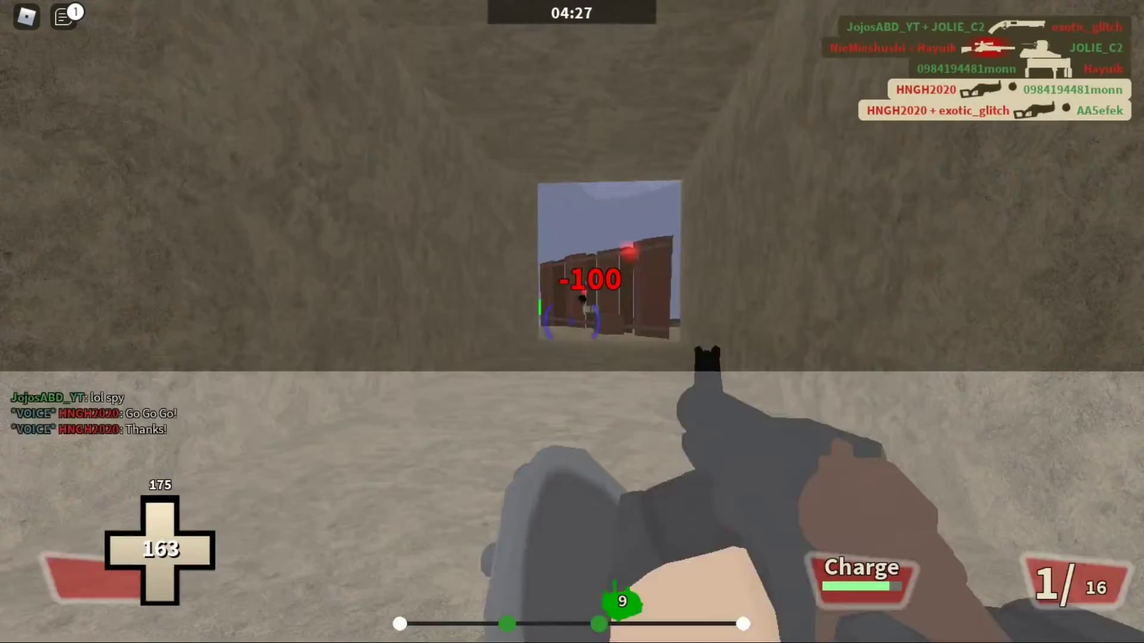
left_click(572, 323)
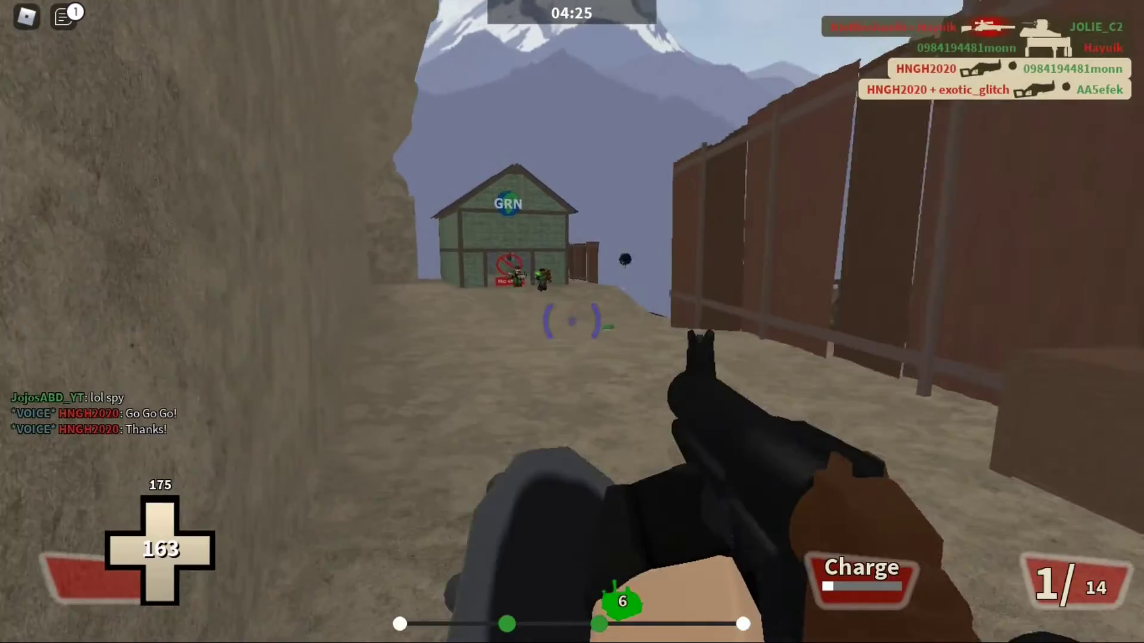
left_click(573, 321)
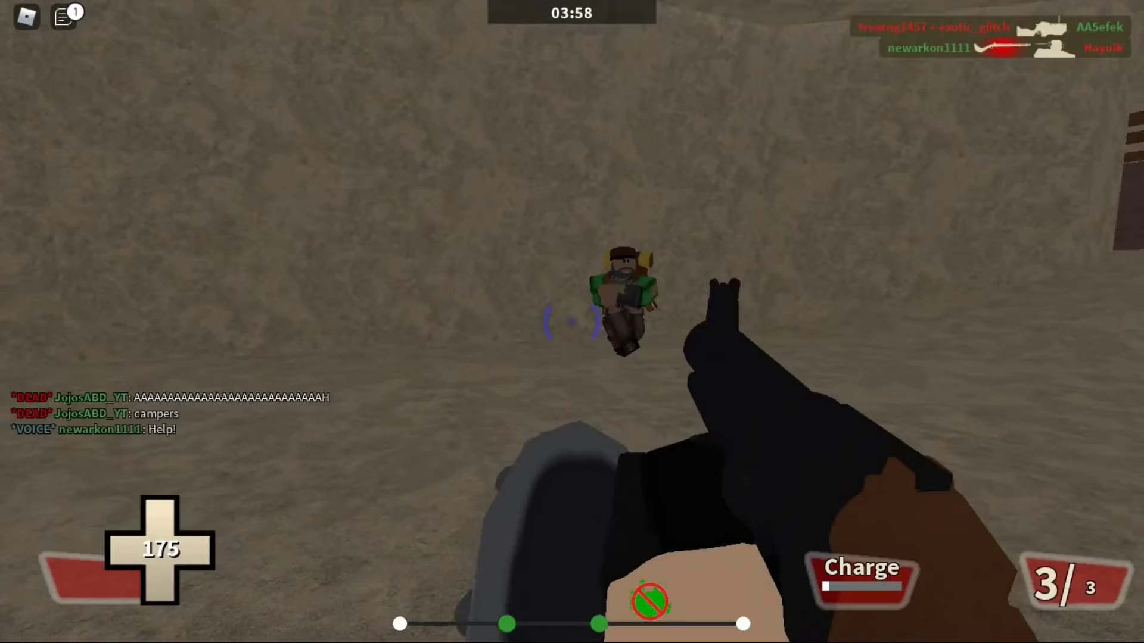
left_click(572, 322)
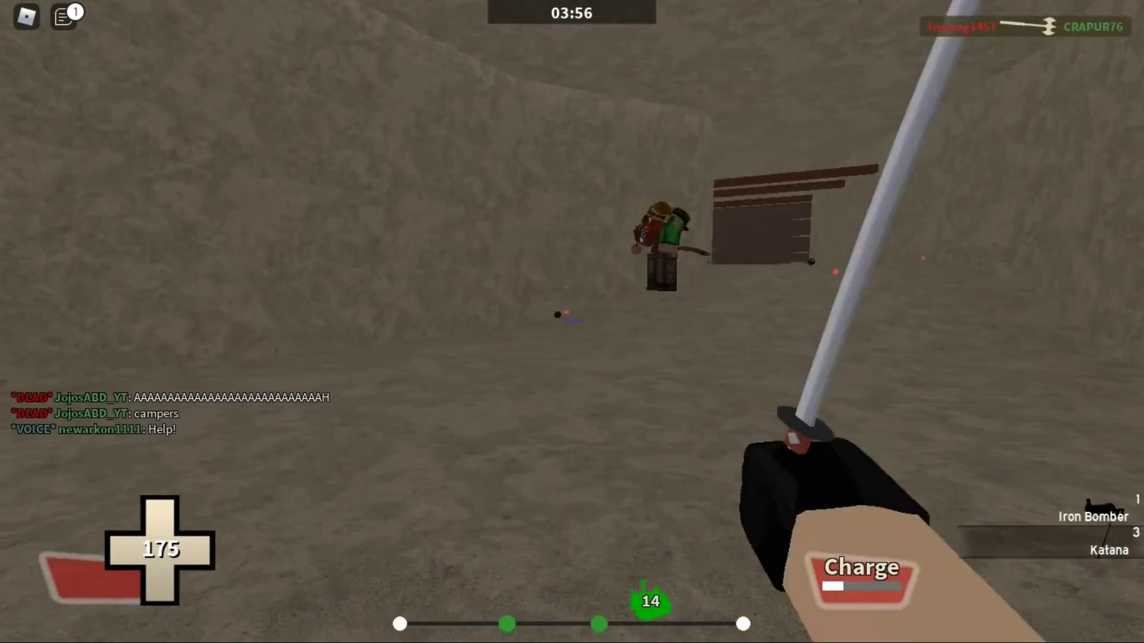
left_click(573, 320)
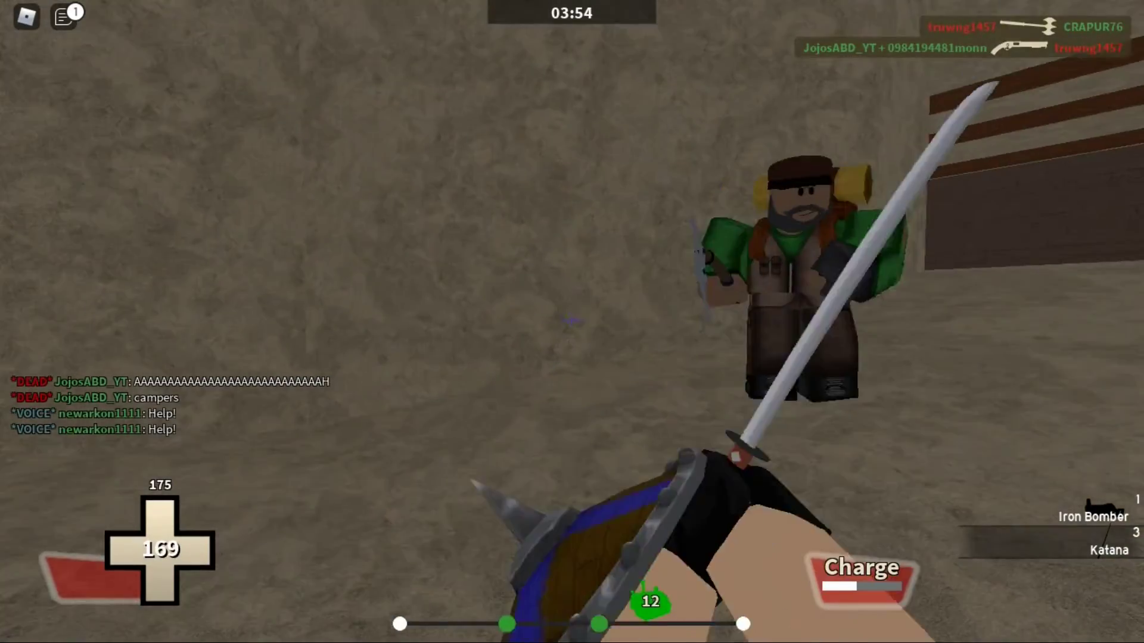